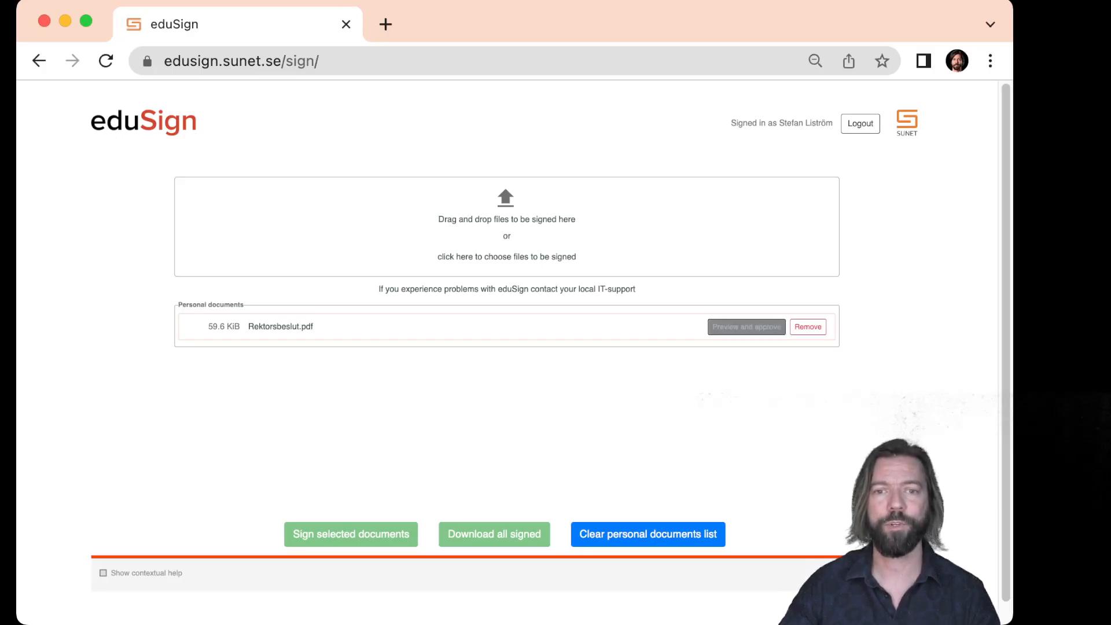
Preview the whole Rektorsbeslut.pdf page, approve the document for signing and check its other available options
click(747, 327)
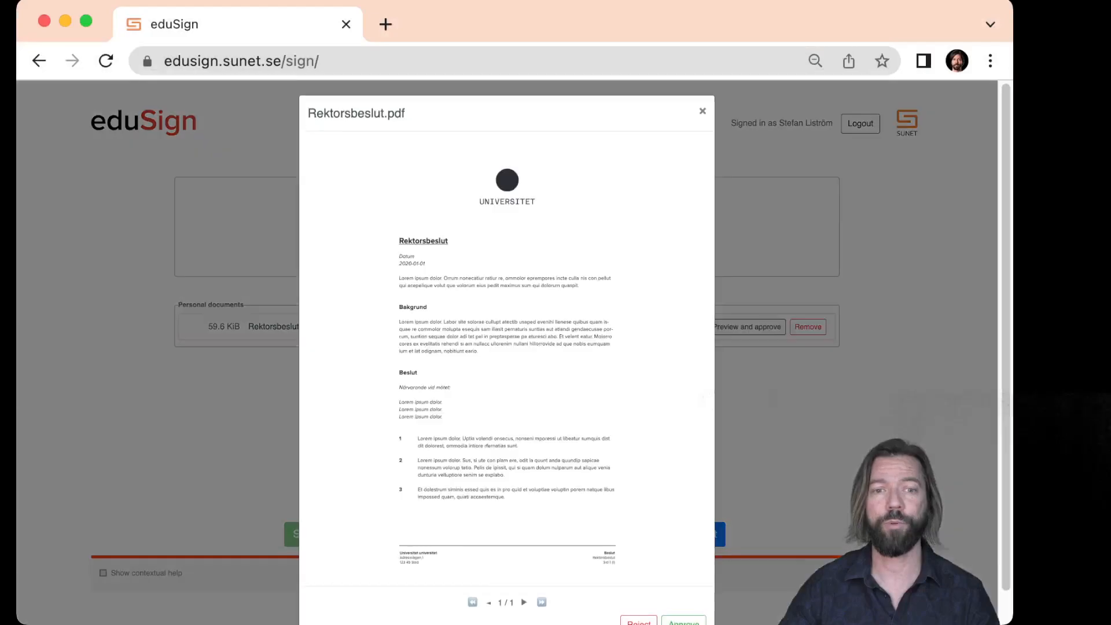
scroll(507, 347, down, 1)
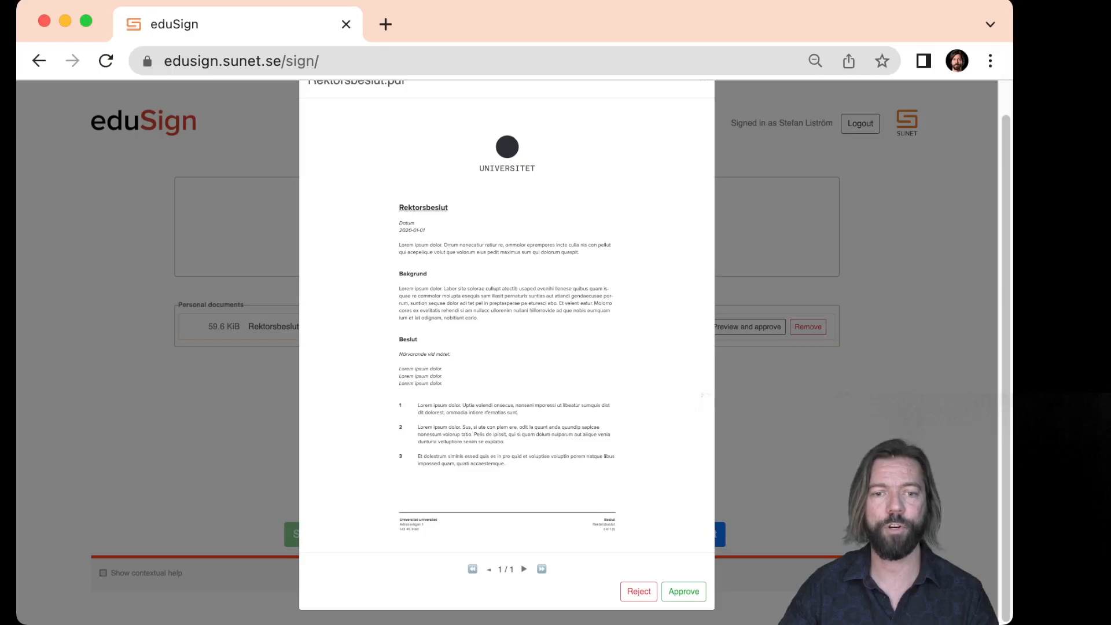
click(683, 591)
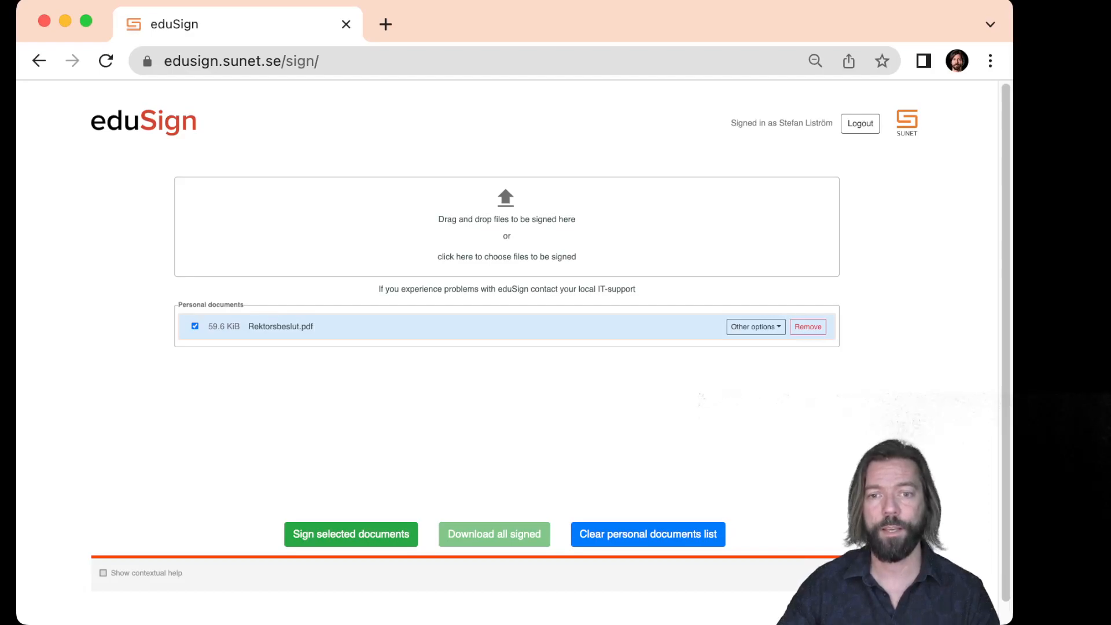
click(755, 327)
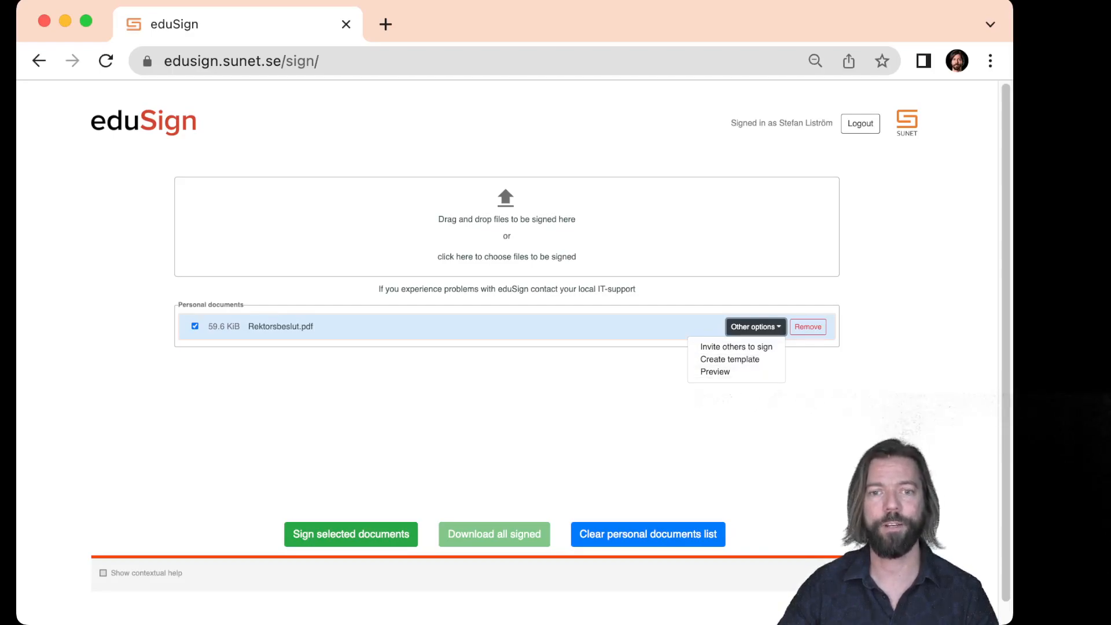
key(Escape)
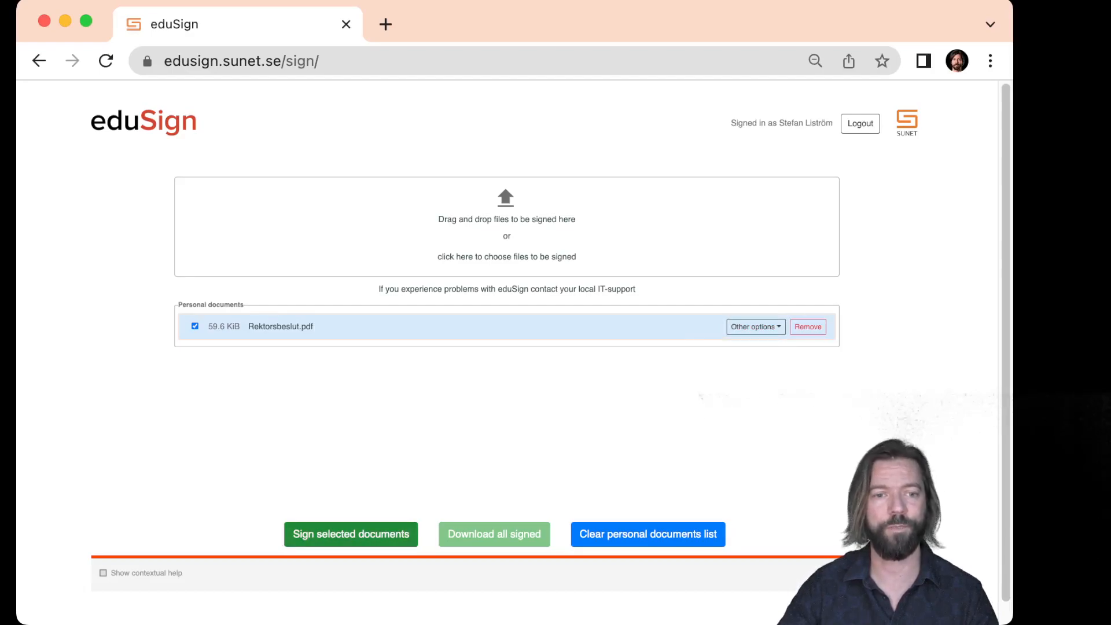
Start signing the selected Rektorsbeslut.pdf and authenticate with eduID by entering the account password
click(350, 534)
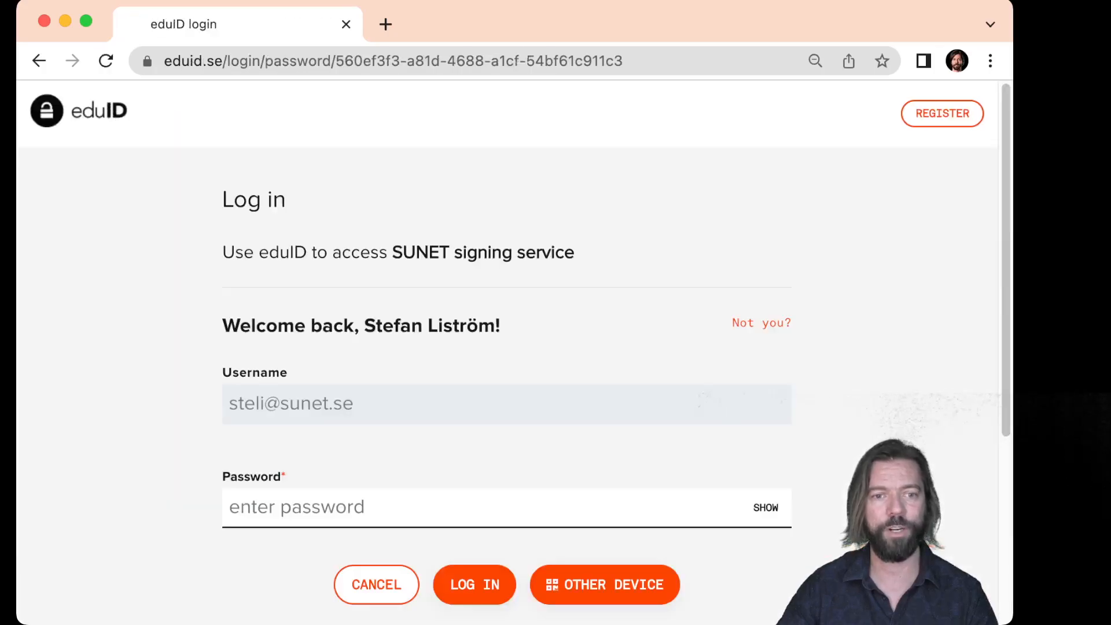
key(super+Tab)
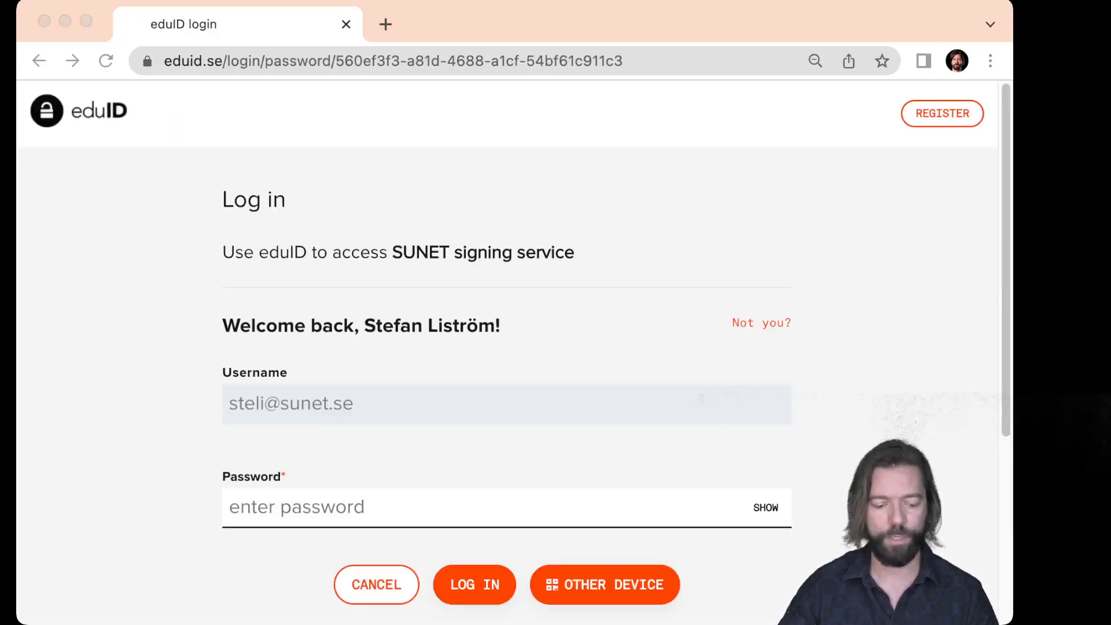
key(super+Tab)
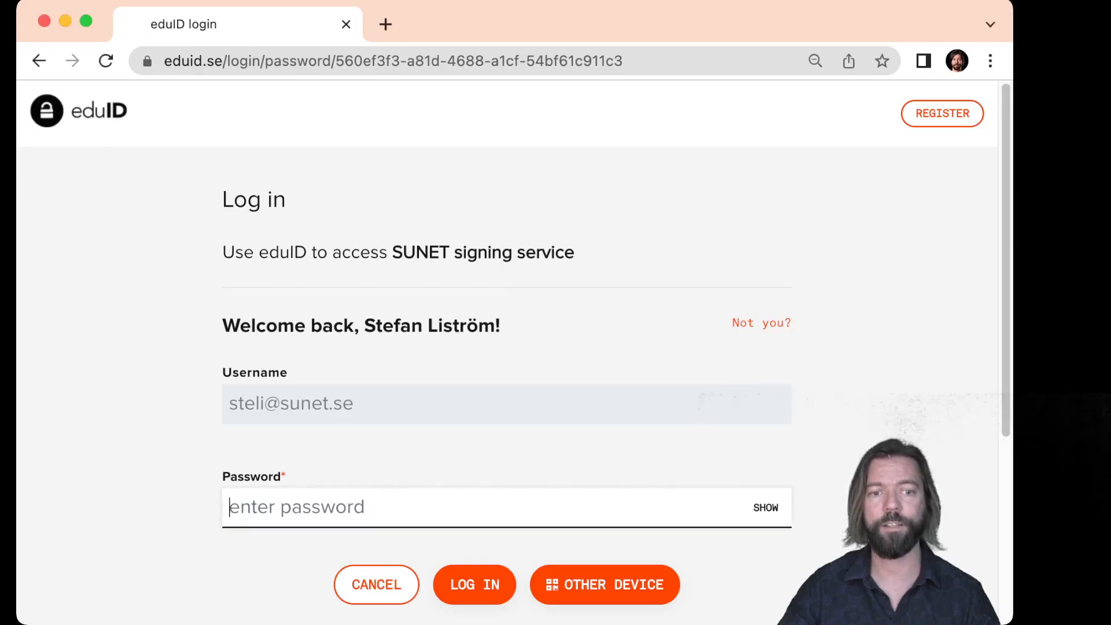
key(super+v)
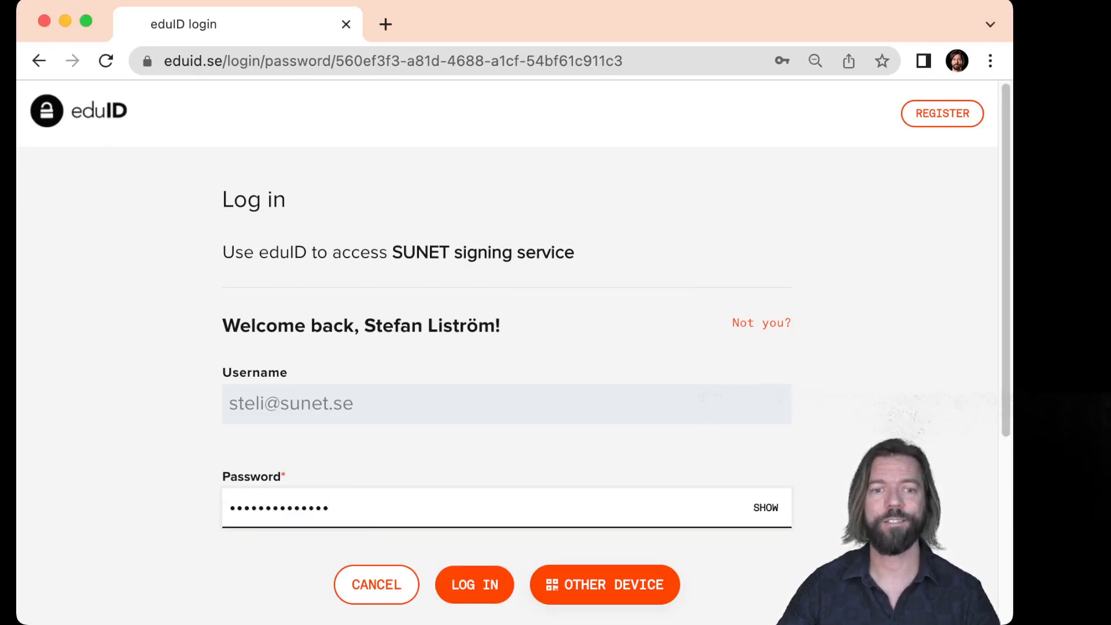
key(Return)
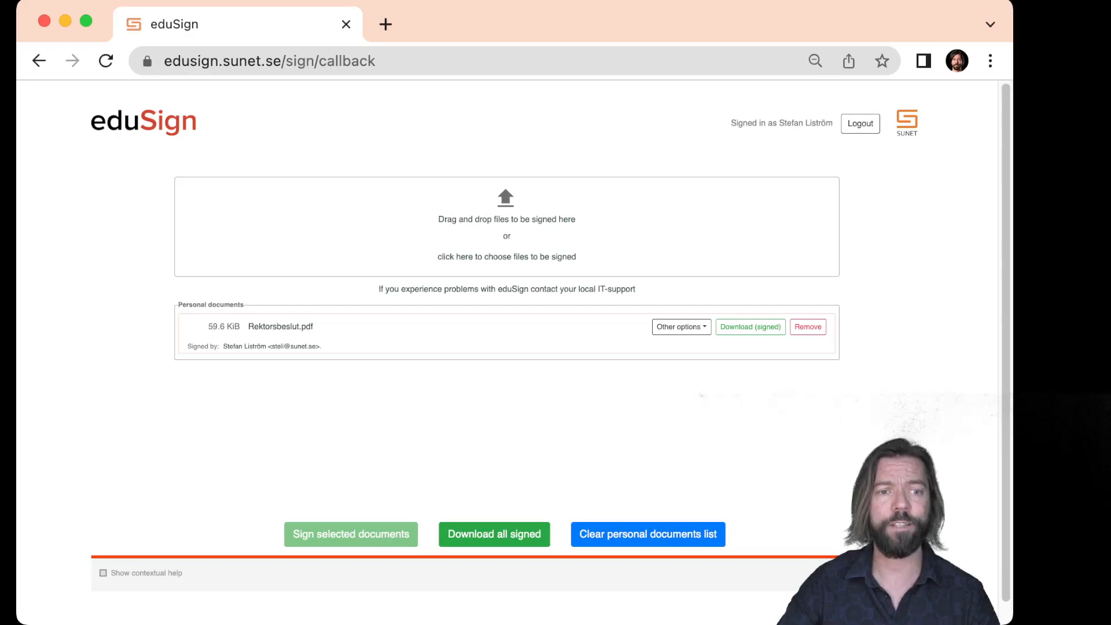
Check who signed Rektorsbeslut.pdf, preview the signed file through its signature page on page 2, and close the preview
drag(187, 346, 321, 347)
click(323, 347)
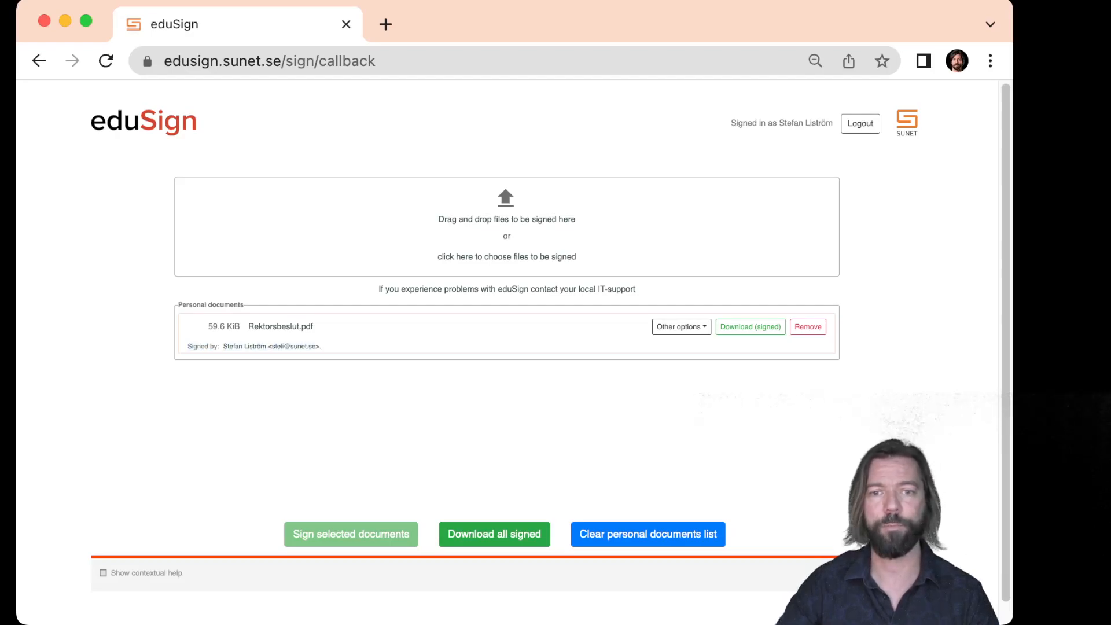
click(681, 326)
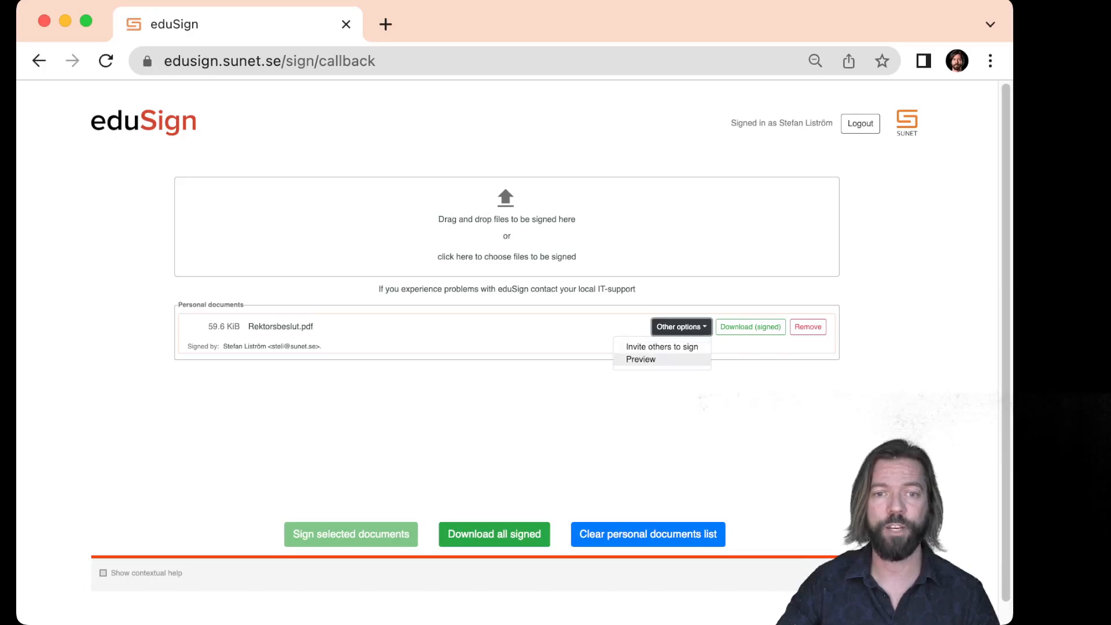
click(641, 360)
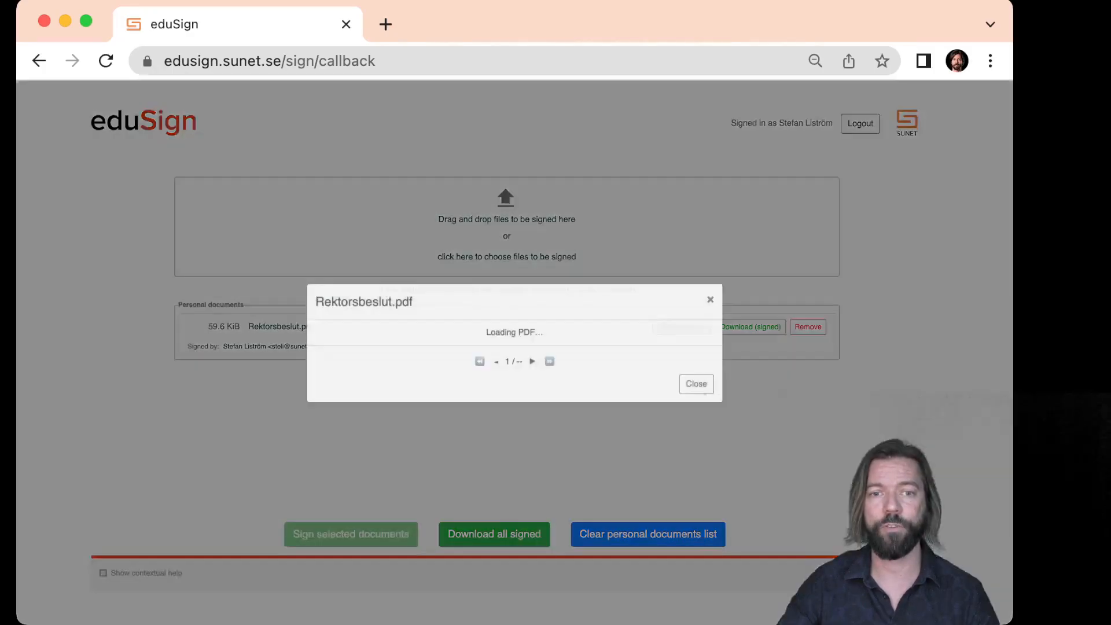
scroll(506, 348, down, 1)
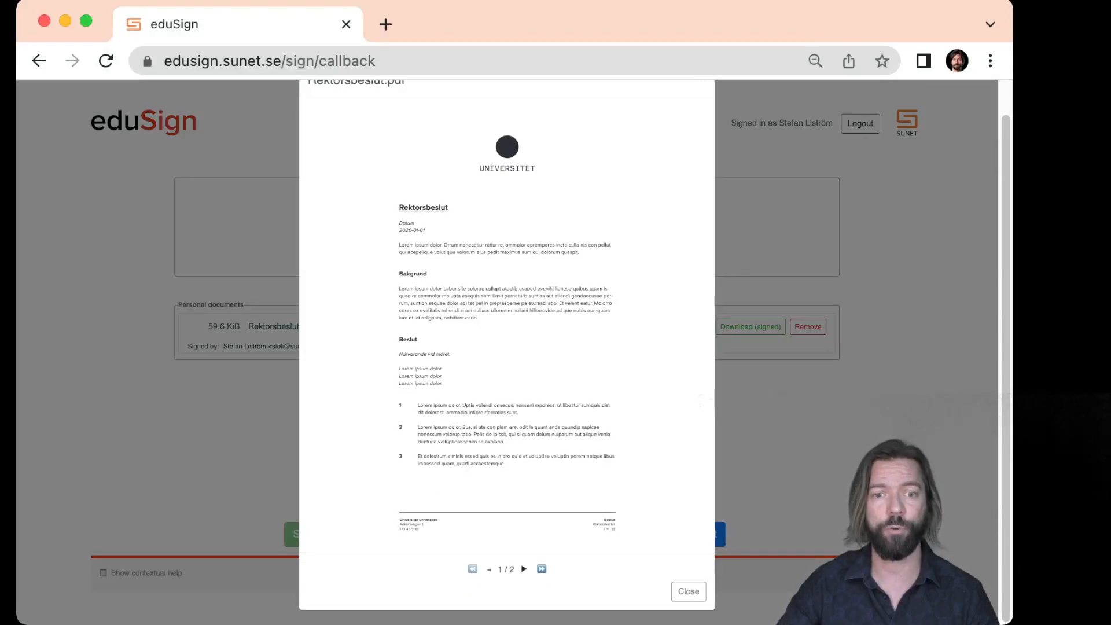
click(523, 569)
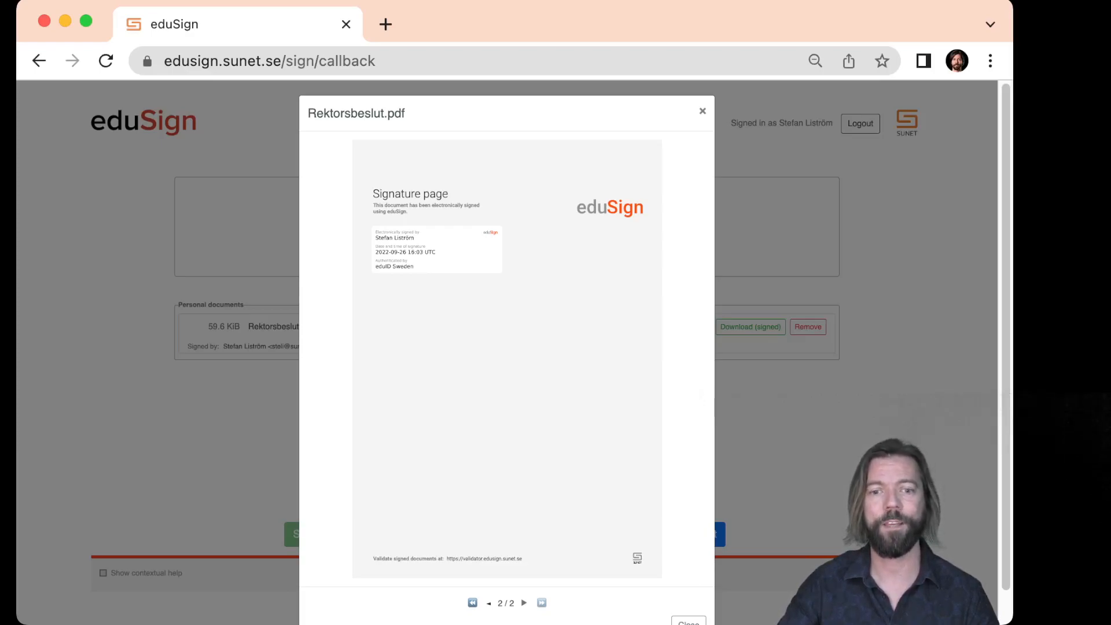
scroll(688, 585, down, 1)
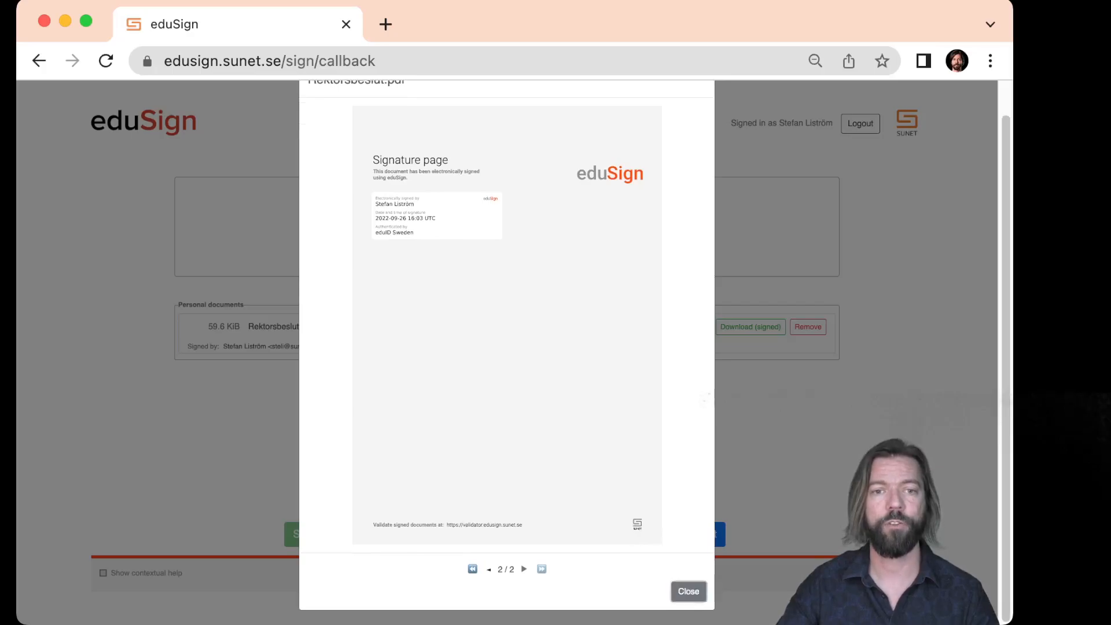
click(688, 590)
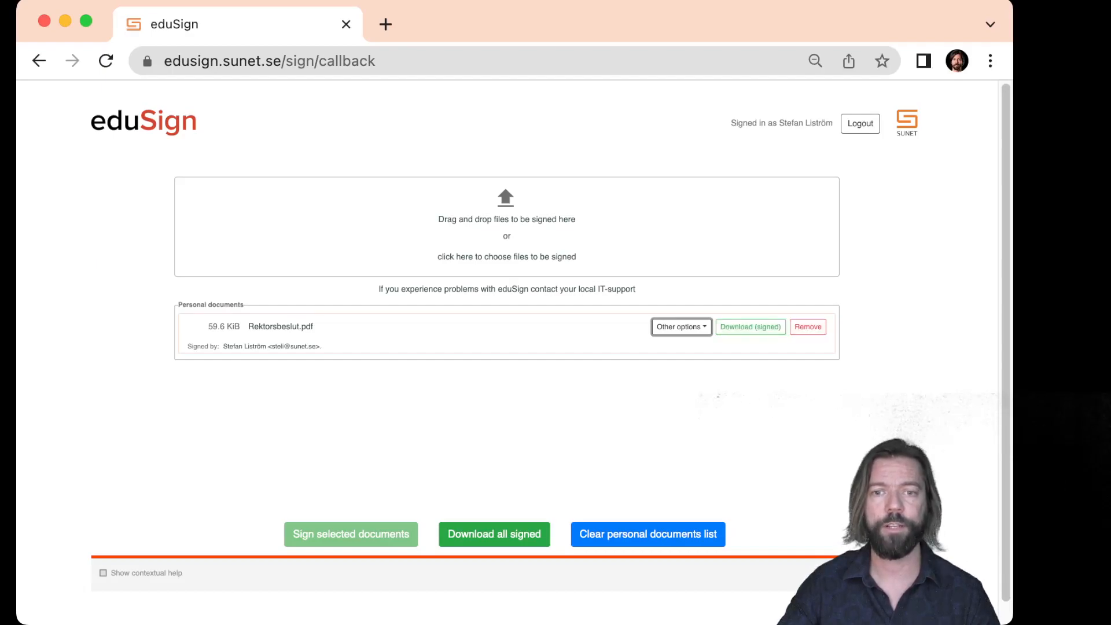
Remove the signed Rektorsbeslut.pdf from the personal documents, and preview and approve the unsigned Rektorsbeslut.pdf
click(808, 326)
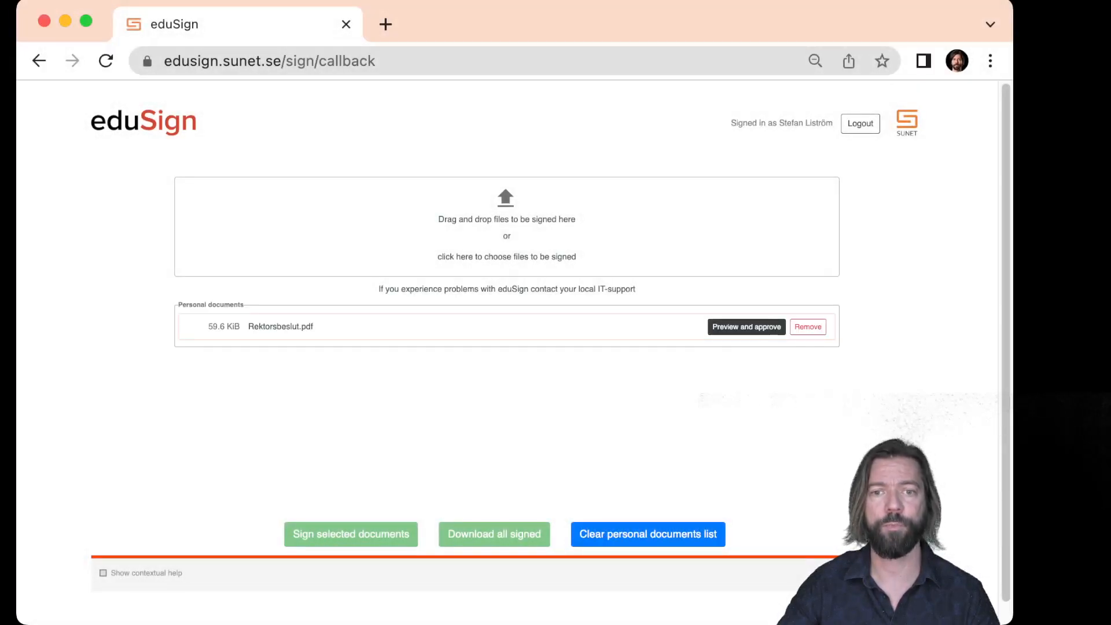
click(746, 327)
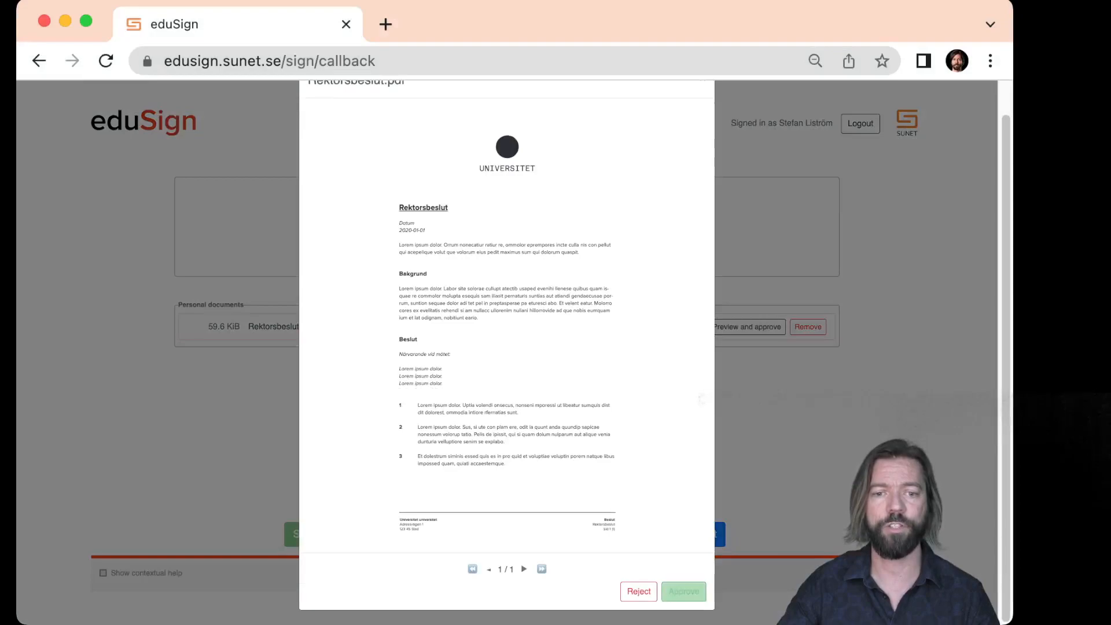
click(683, 591)
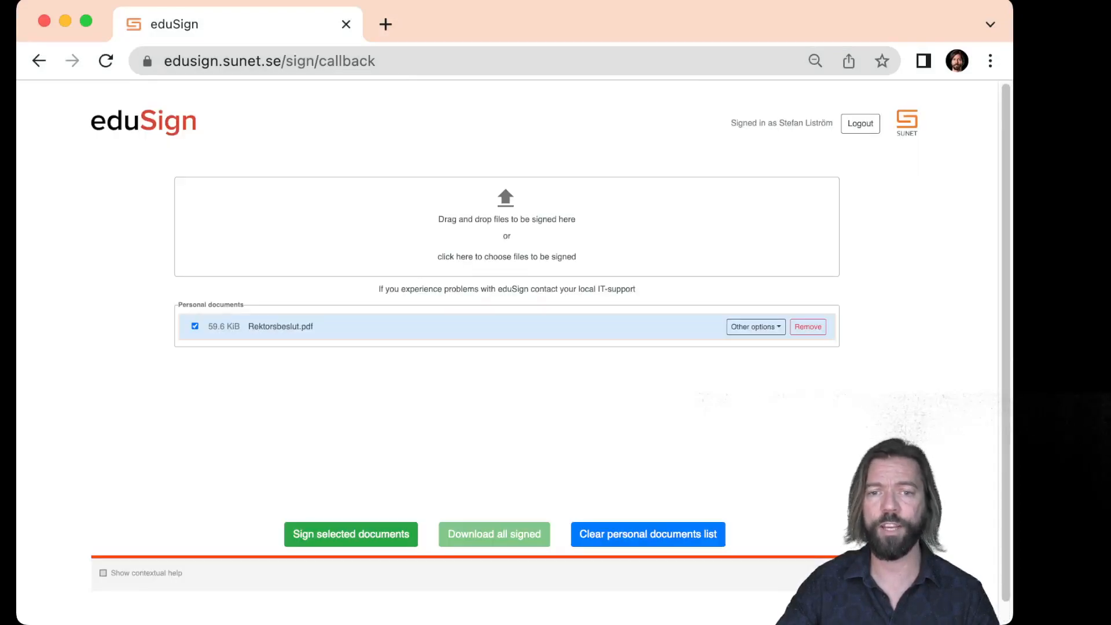
Start inviting others to sign Rektorsbeslut.pdf and fill in the invitee's name and e-mail address
click(755, 327)
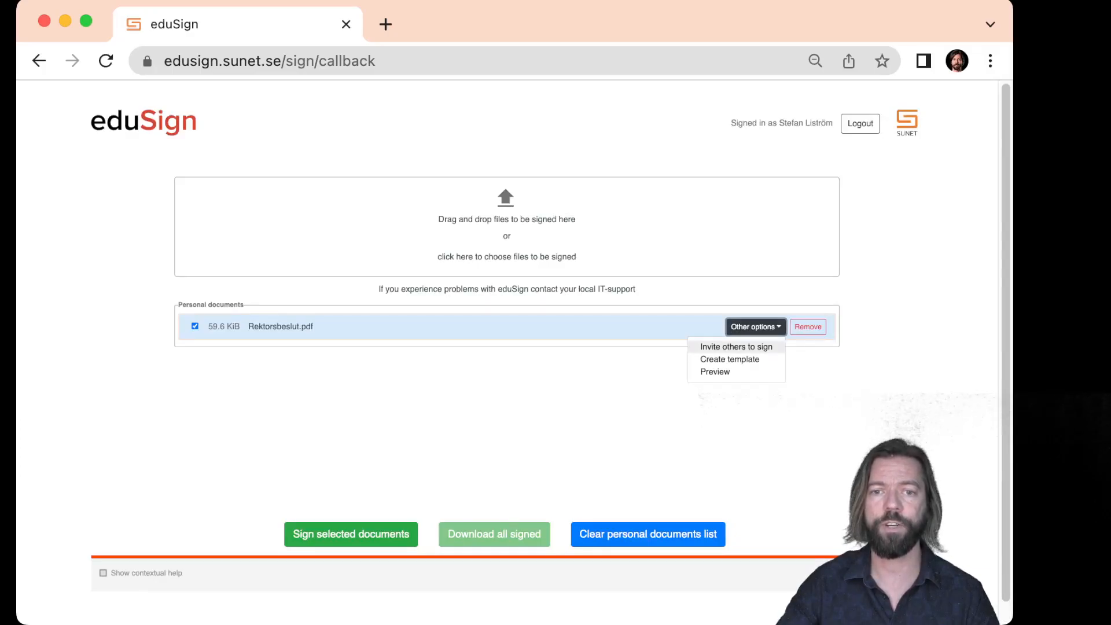
click(736, 346)
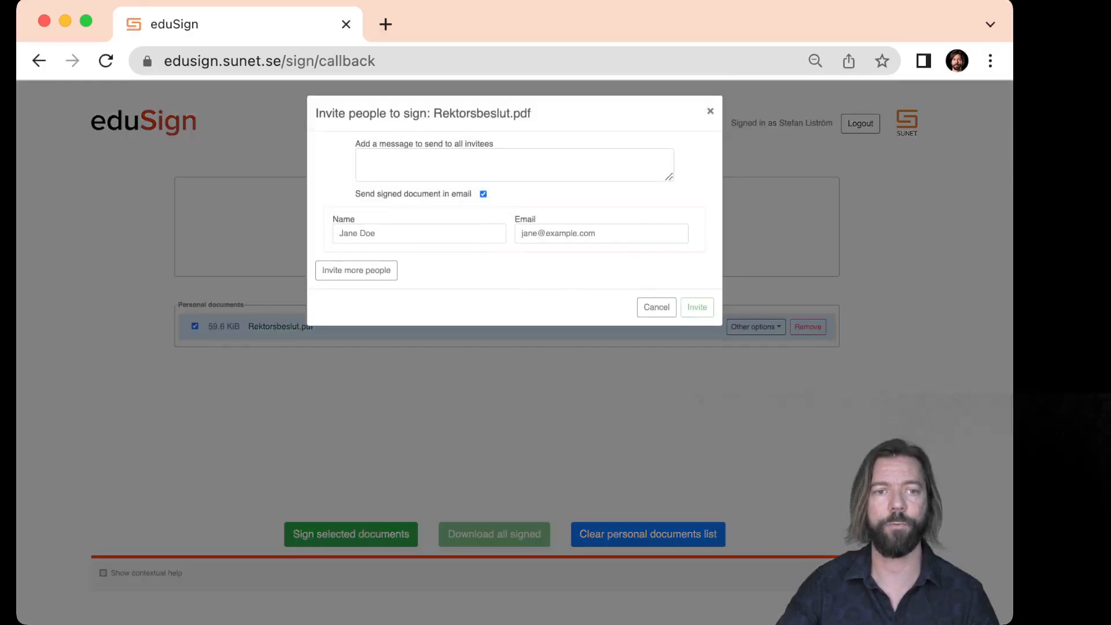
text(Stefan)
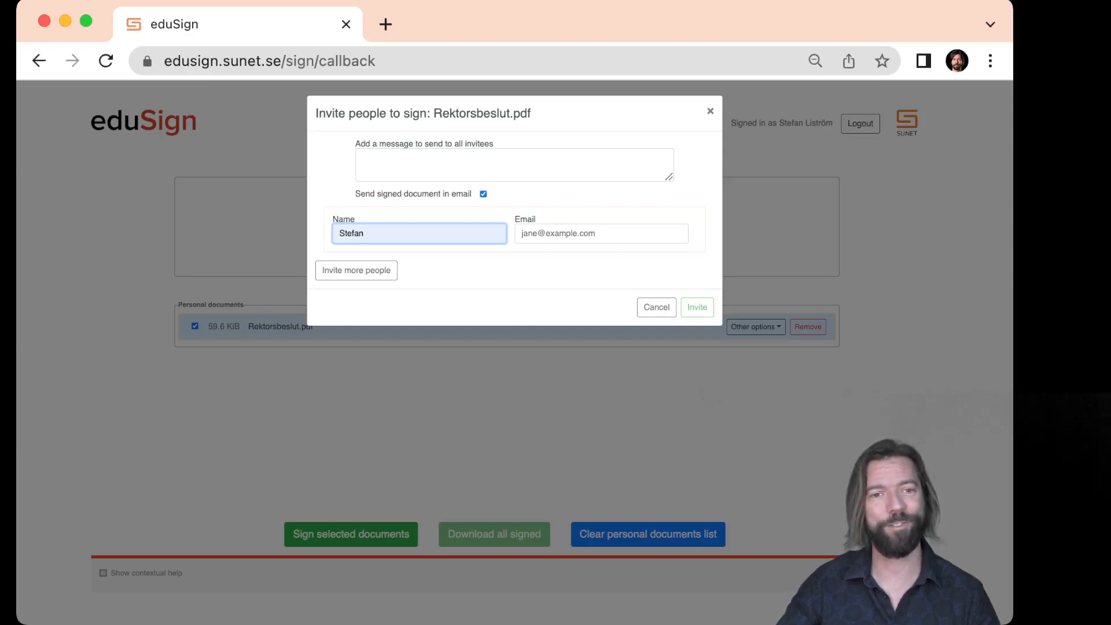
click(601, 233)
key(Down)
key(Return)
Add the message "Please sign!" for all invitees
click(514, 165)
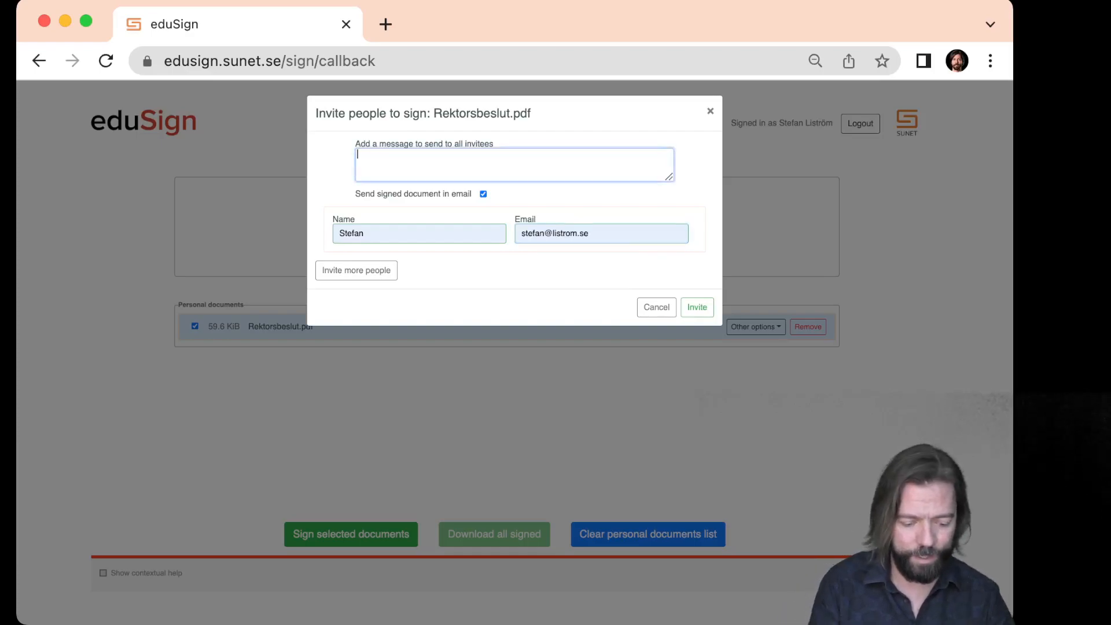
text(Please)
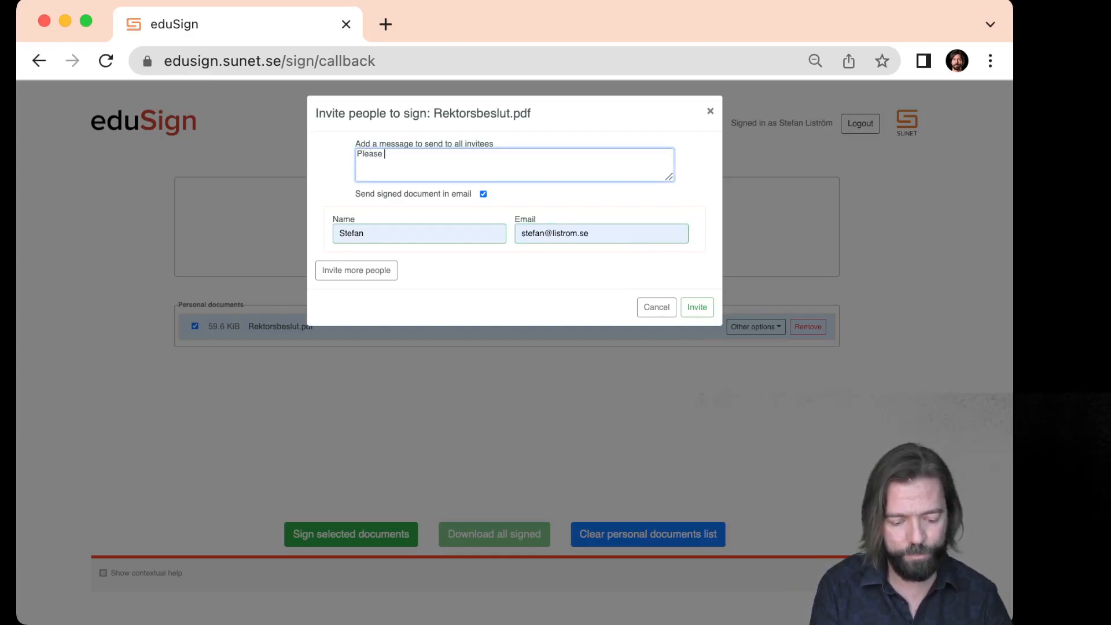
text( sign!)
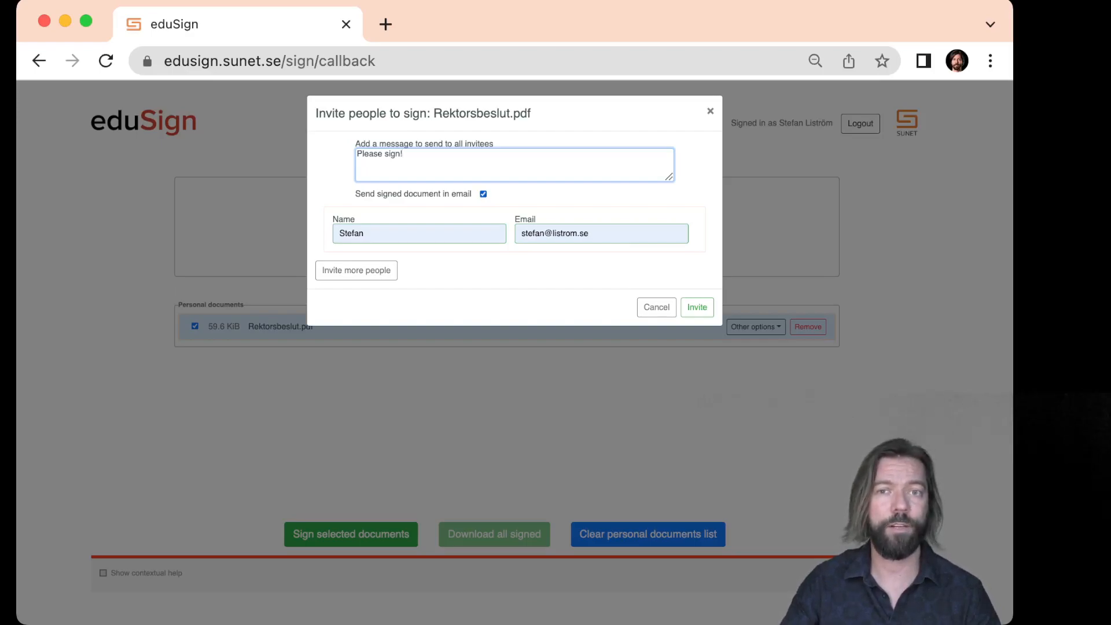
click(483, 193)
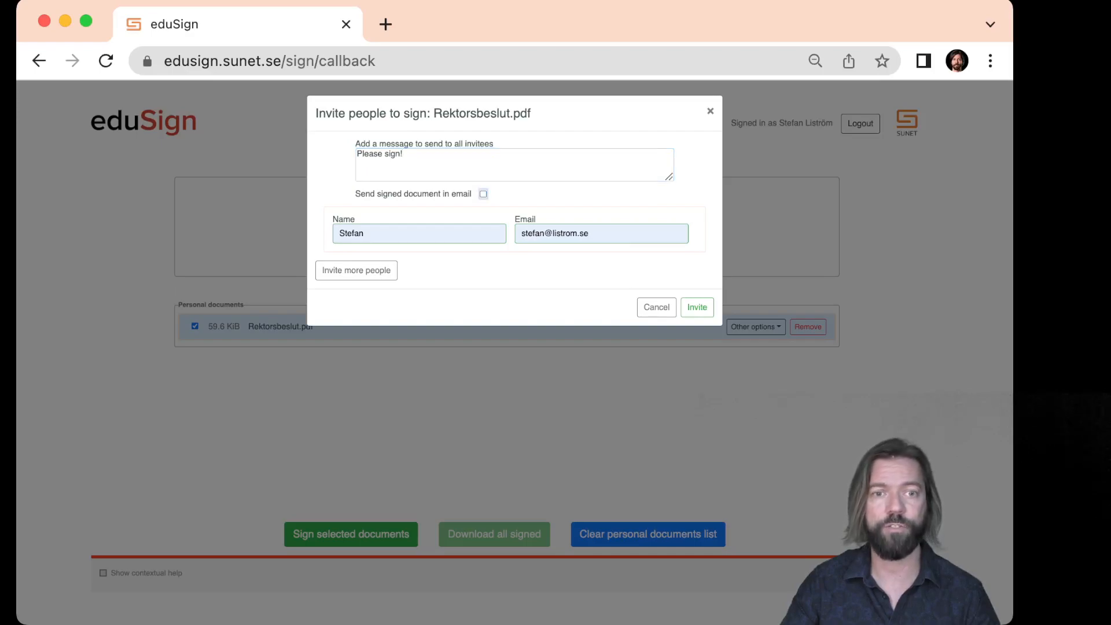
click(483, 194)
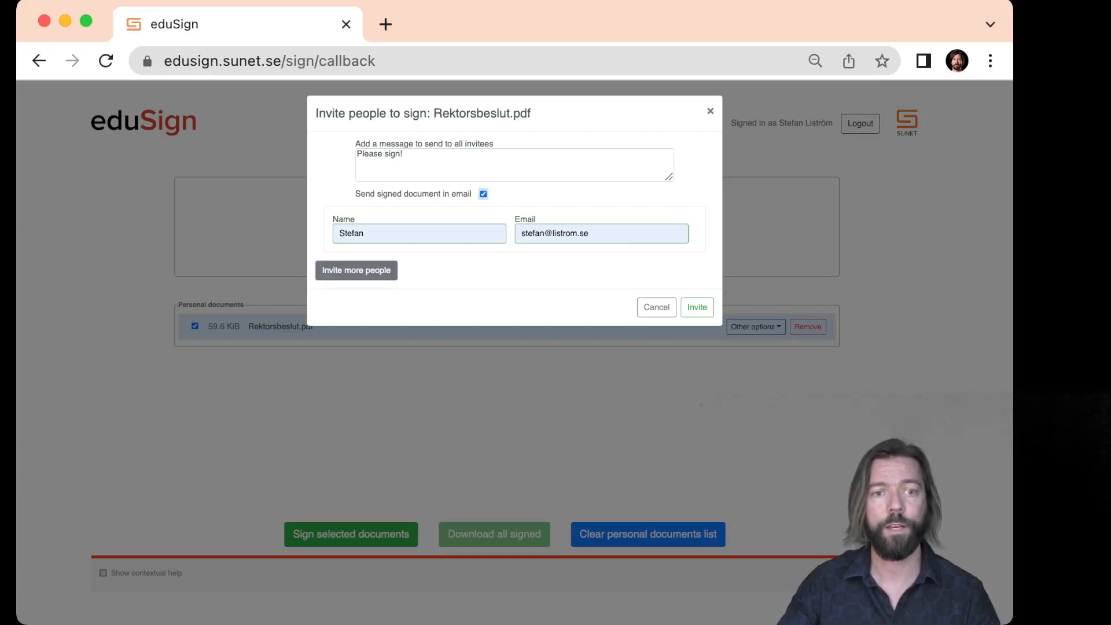
click(356, 270)
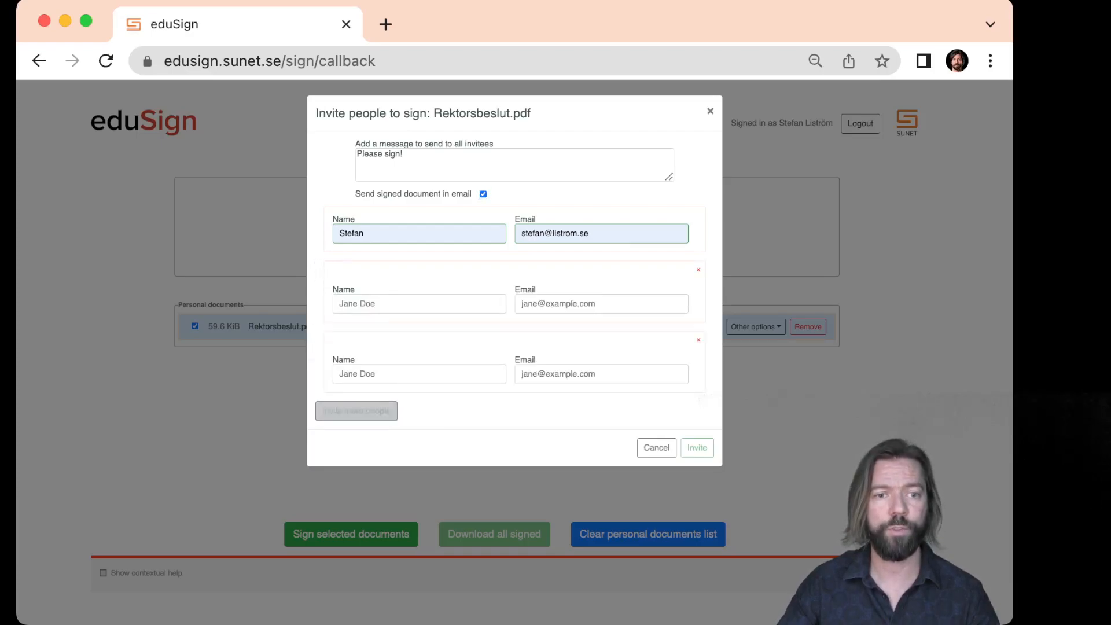
click(356, 411)
click(356, 481)
click(698, 480)
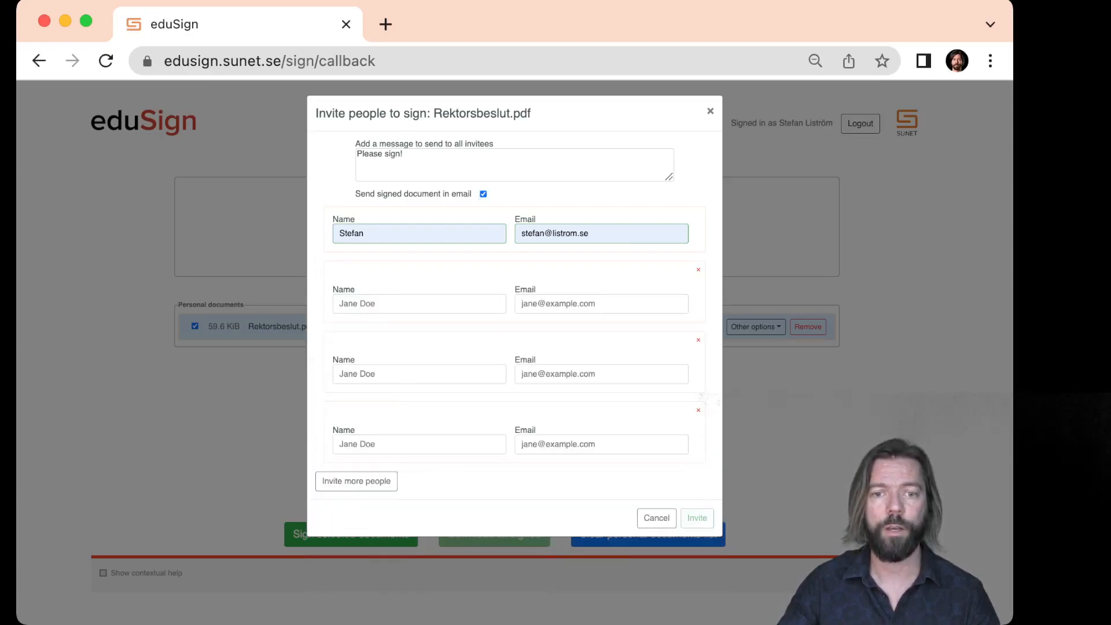
click(698, 410)
click(699, 339)
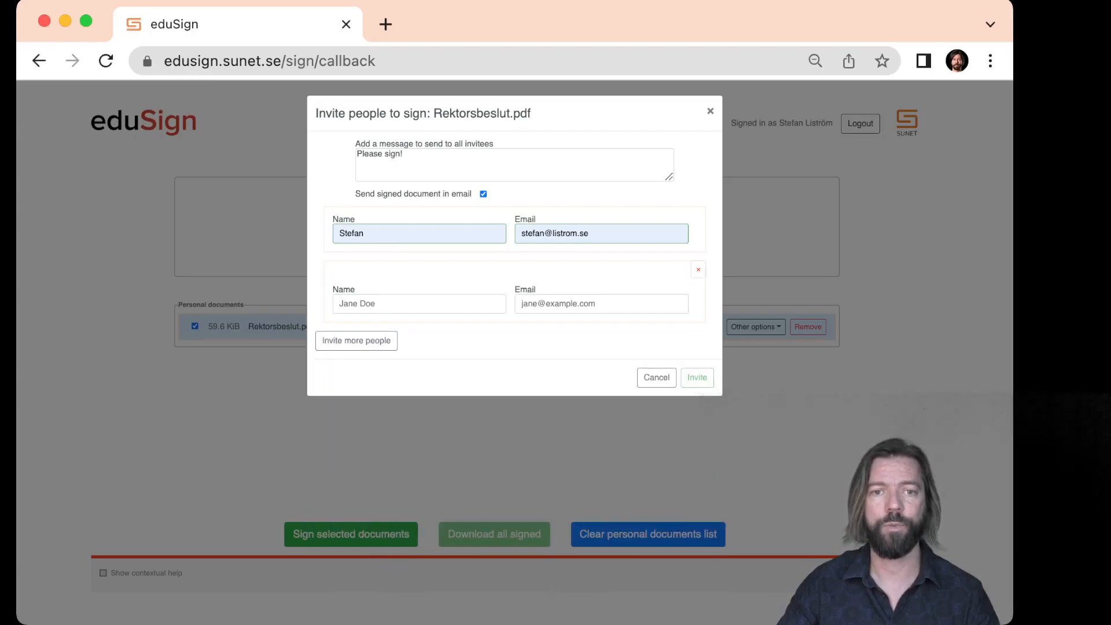
click(698, 269)
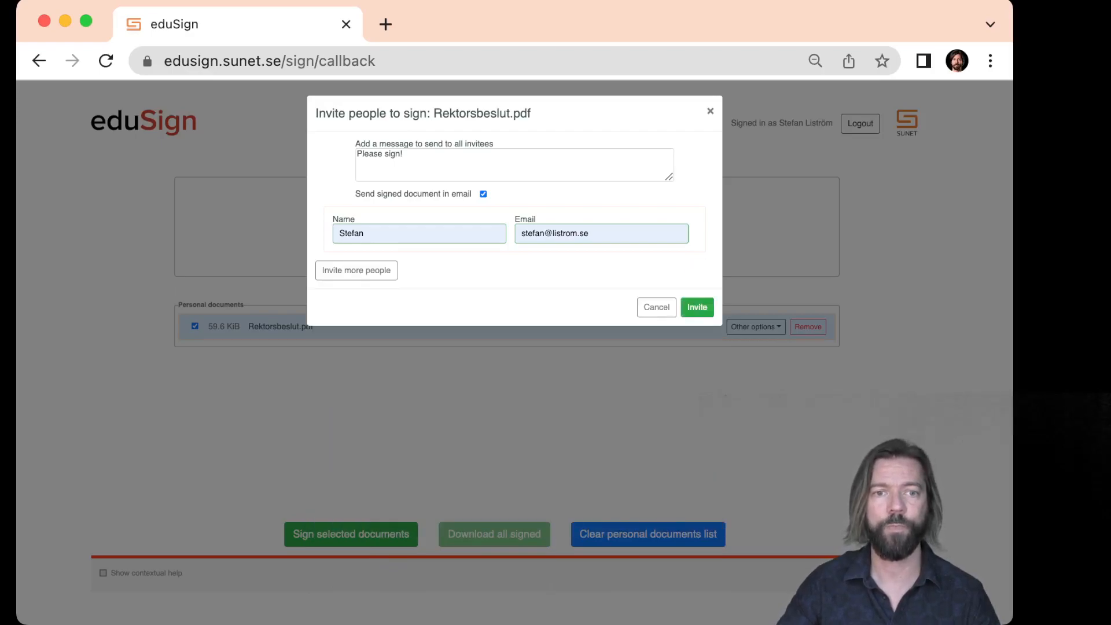
Send the invitation to sign Rektorsbeslut.pdf and check whose signature the document is waiting for
click(697, 307)
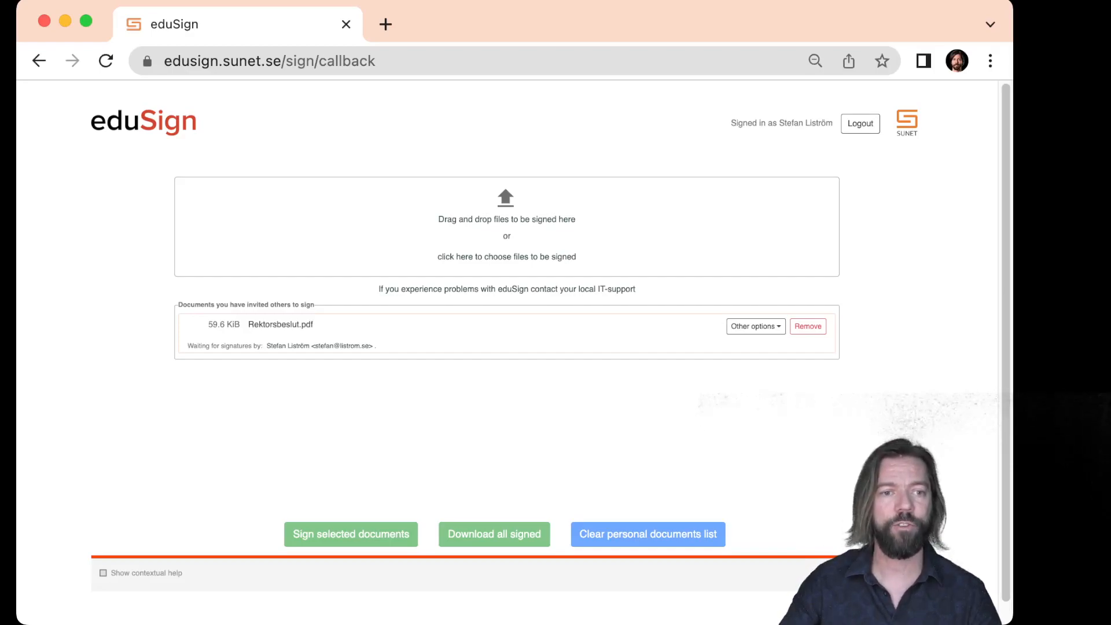
drag(188, 346, 262, 345)
click(260, 346)
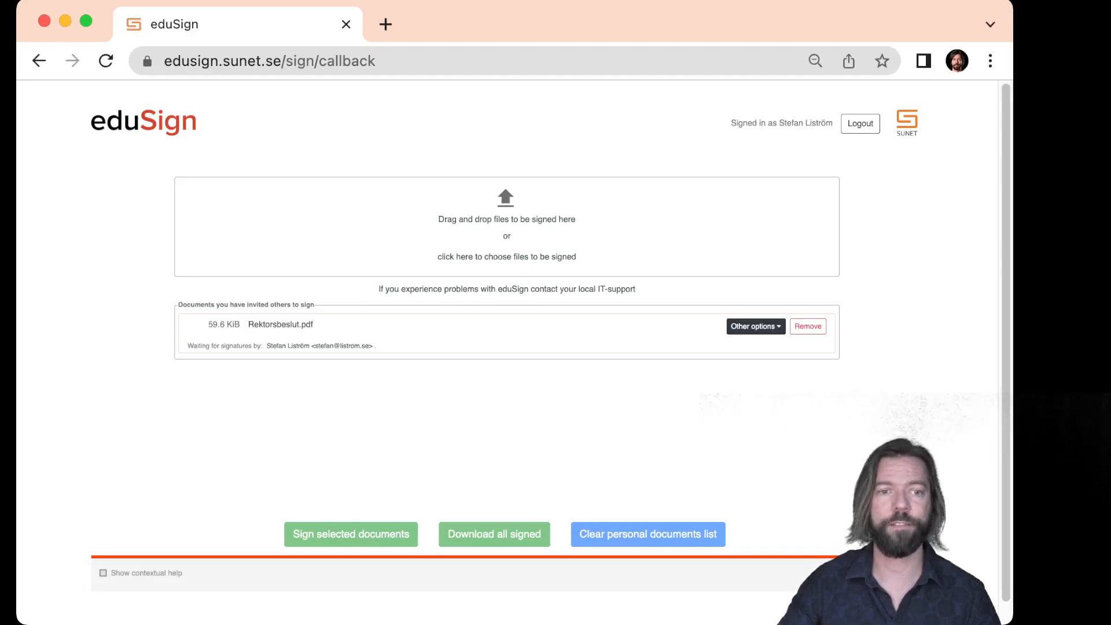
Try adding and removing invitees while editing the invitations for Rektorsbeslut.pdf, and discard the changes
click(755, 326)
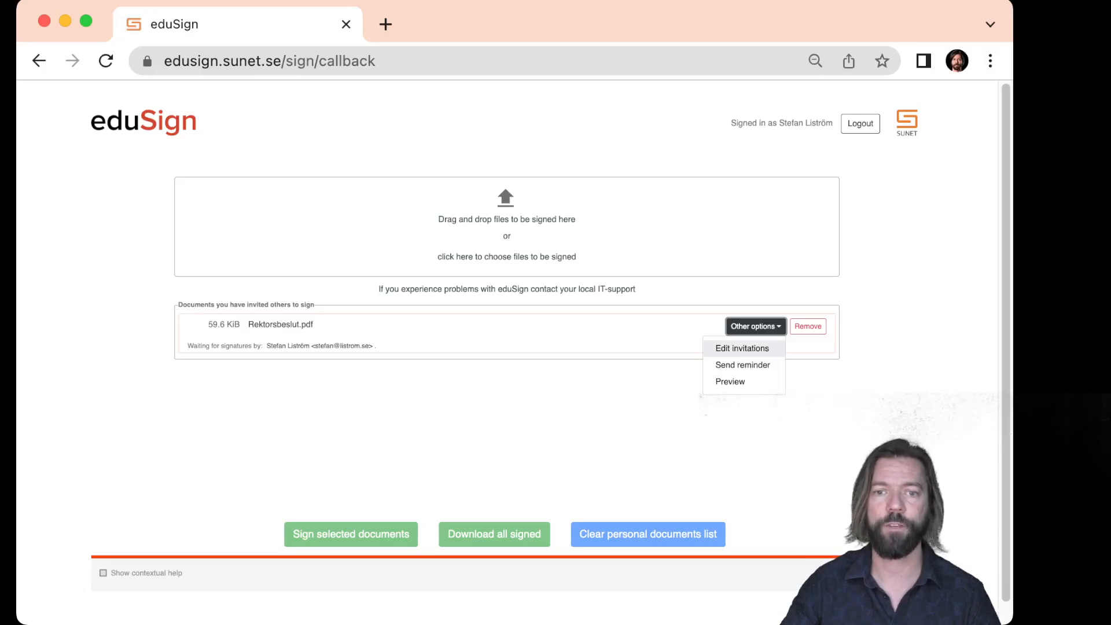
click(742, 348)
click(356, 270)
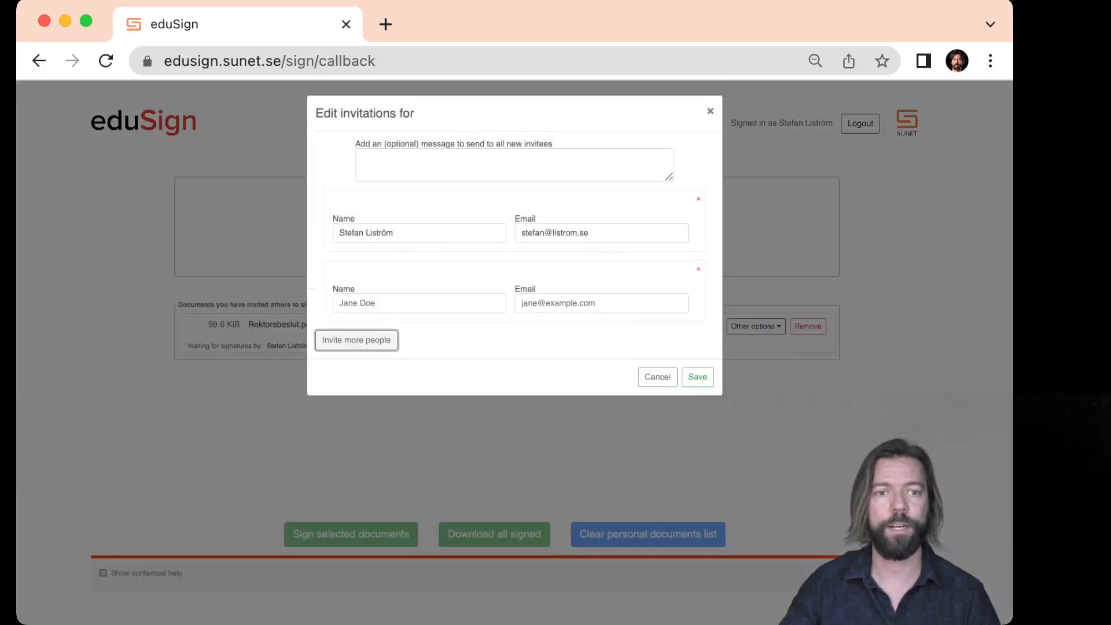
click(357, 340)
click(698, 339)
click(699, 269)
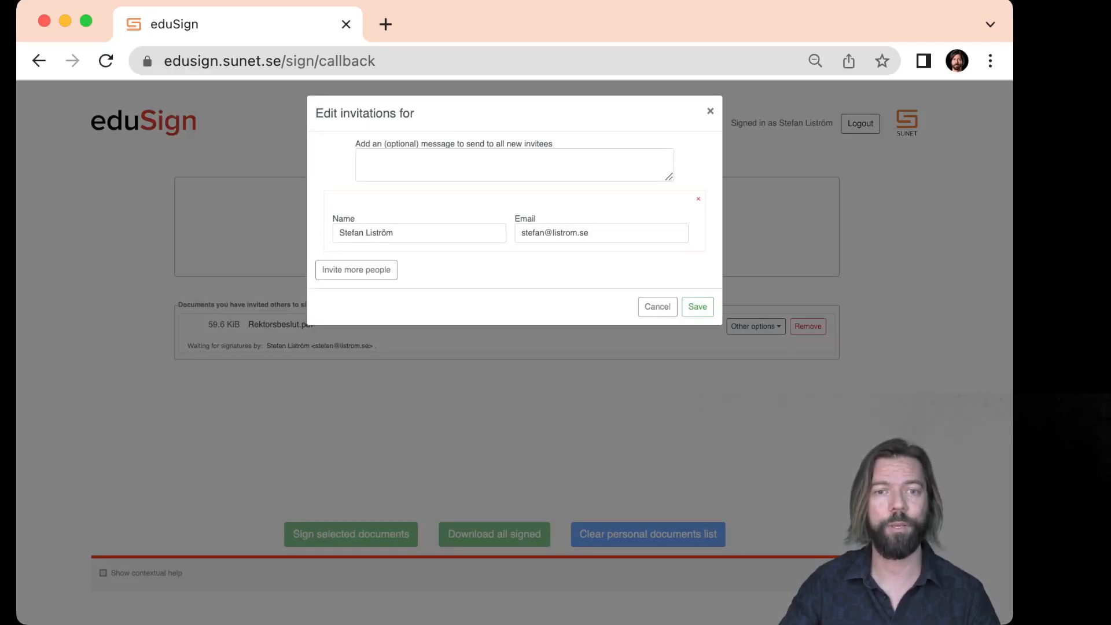
click(698, 199)
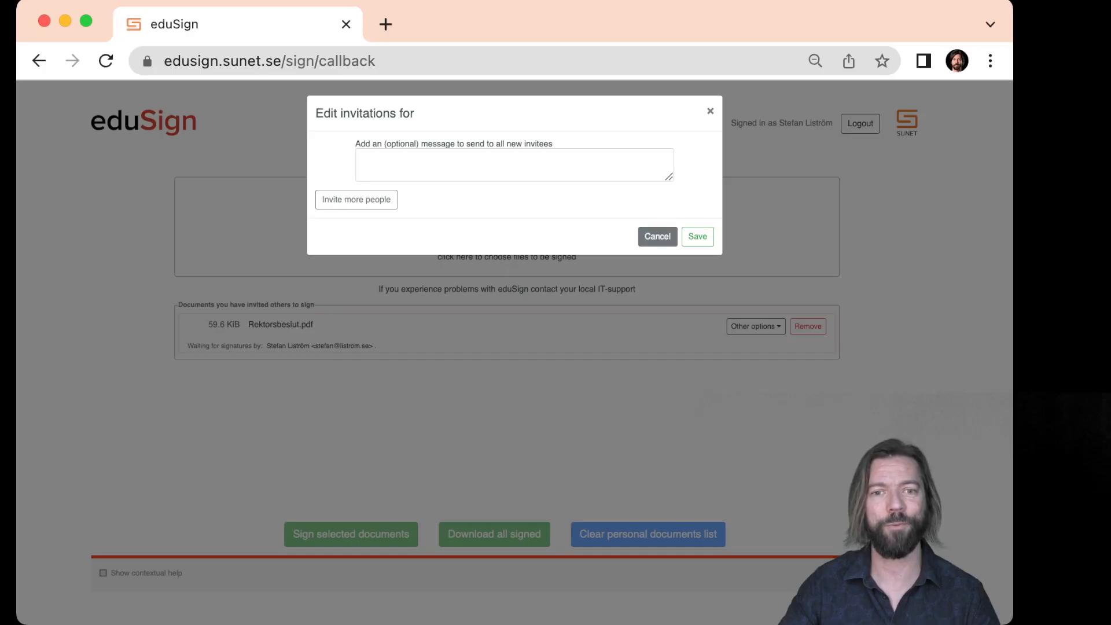
click(657, 236)
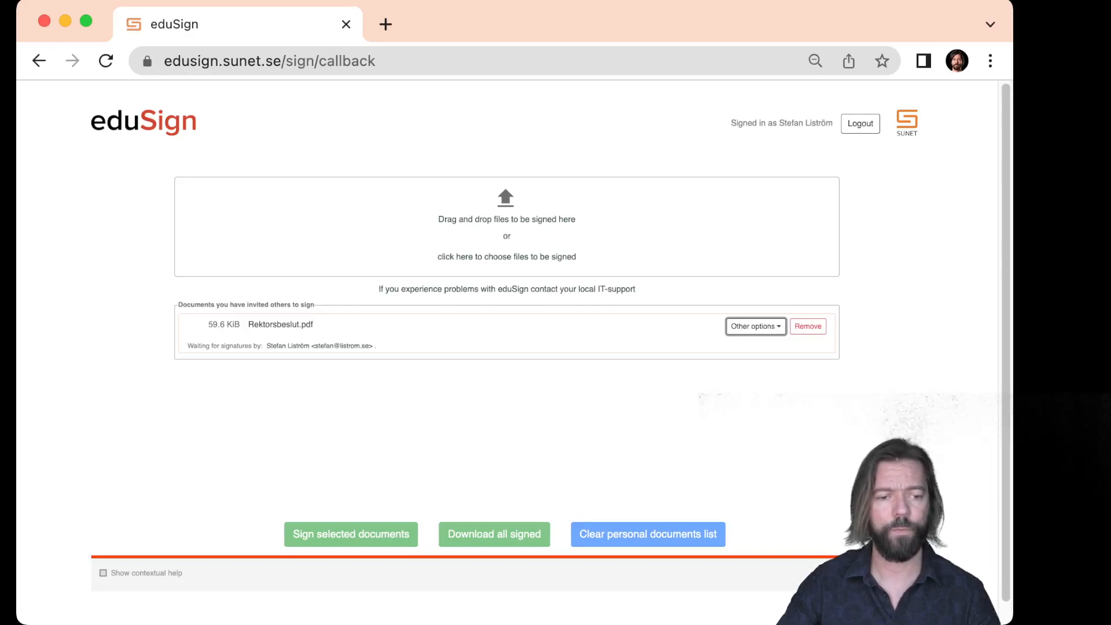
Preview Rektorsbeslut.pdf after the invitee has signed it, check its signature page on page 2, and close the preview
key(super+Tab)
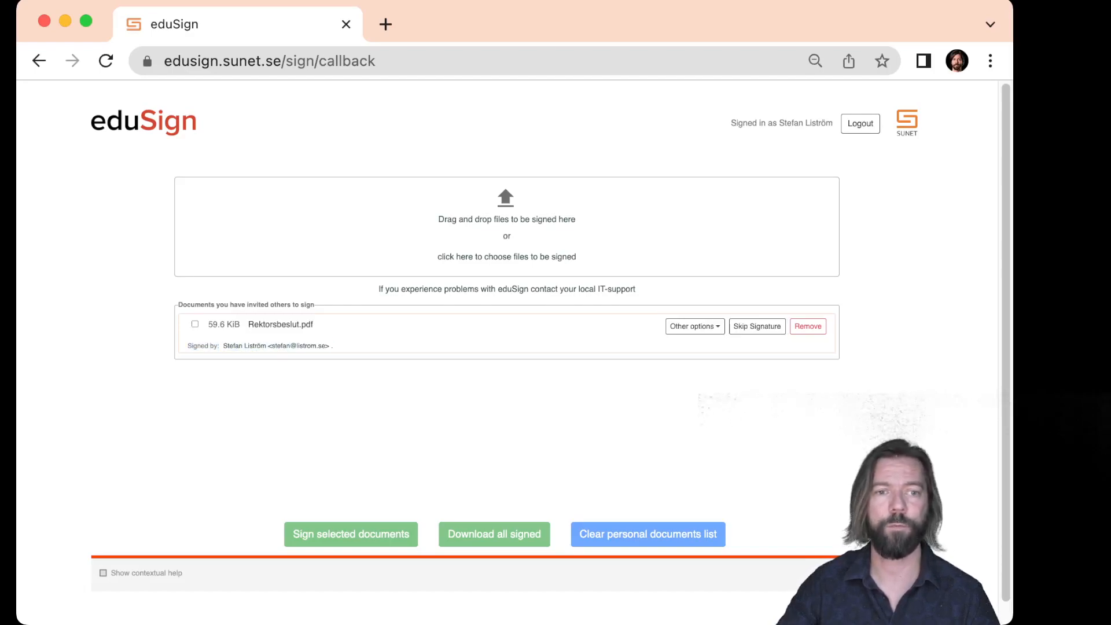
click(694, 327)
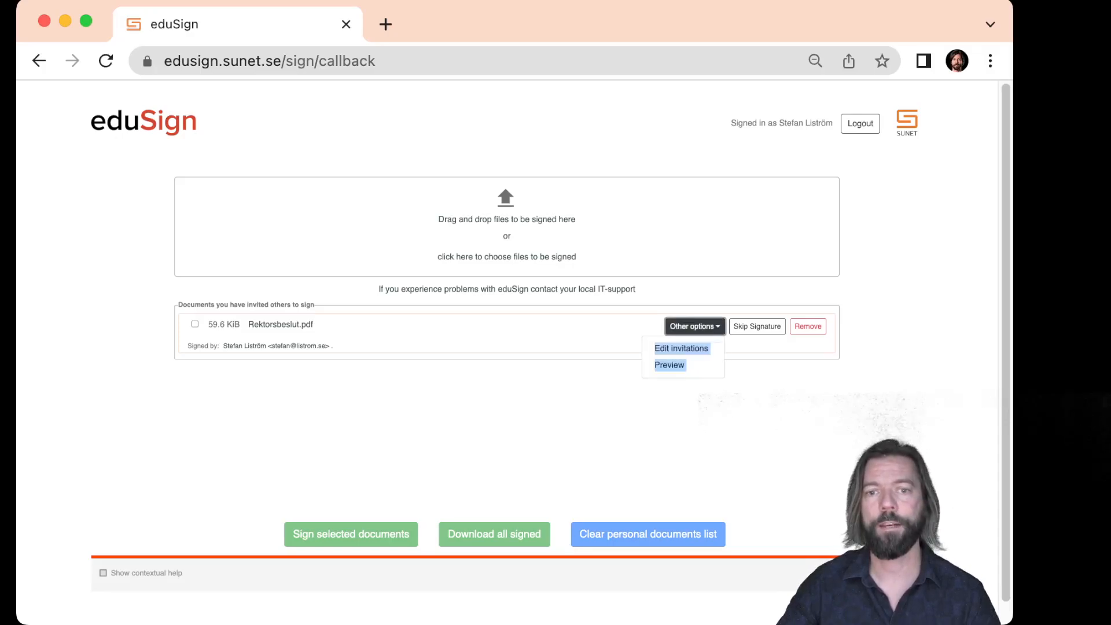
click(671, 364)
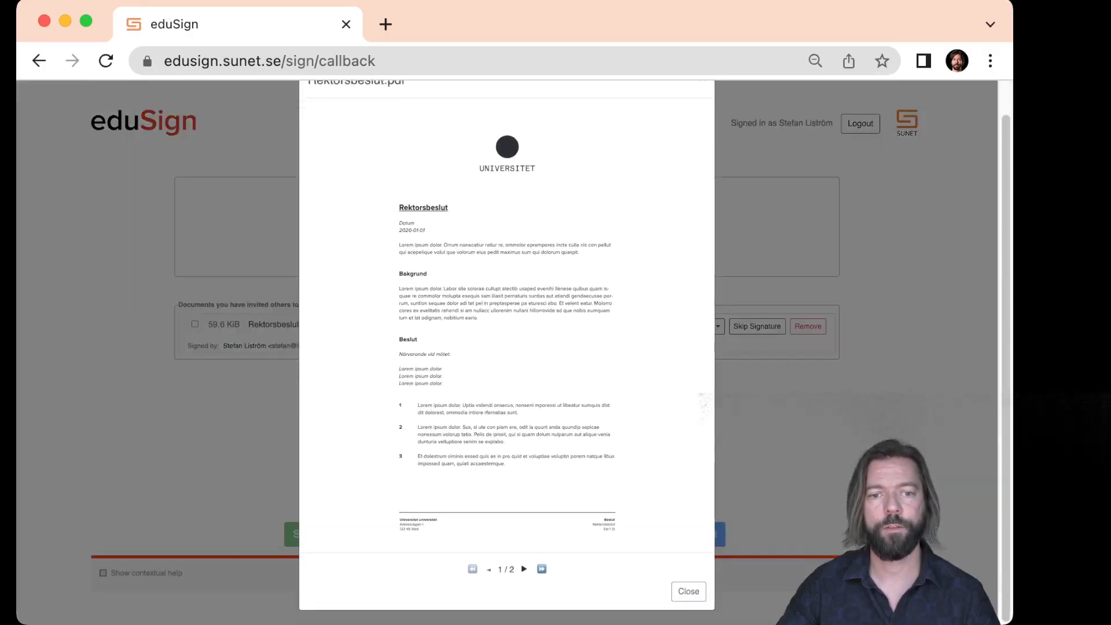
click(523, 568)
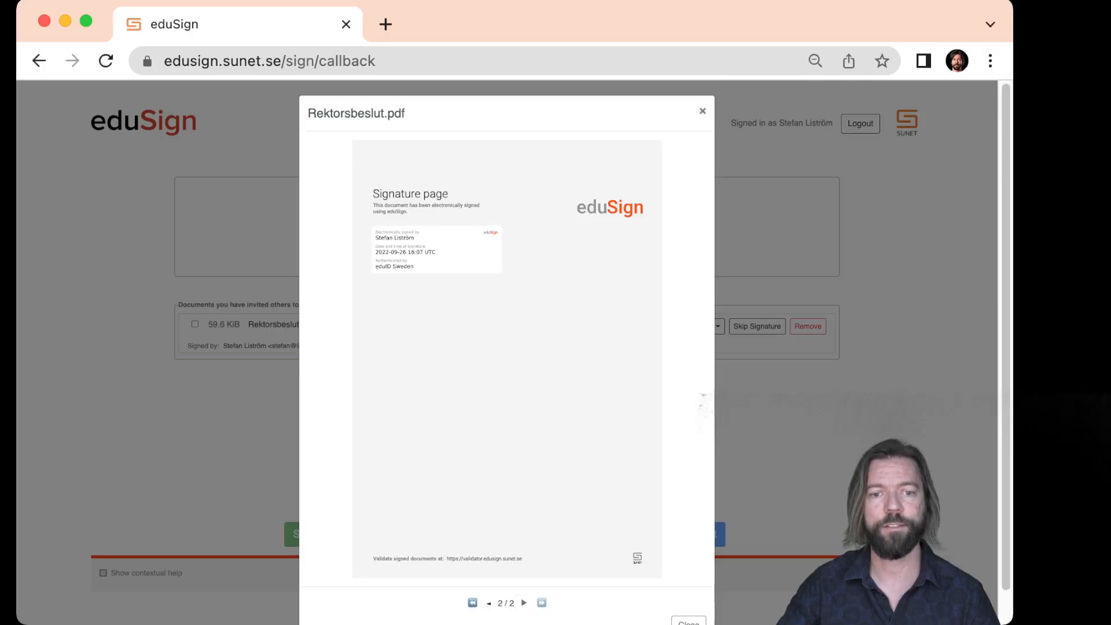
scroll(507, 348, down, 1)
click(688, 591)
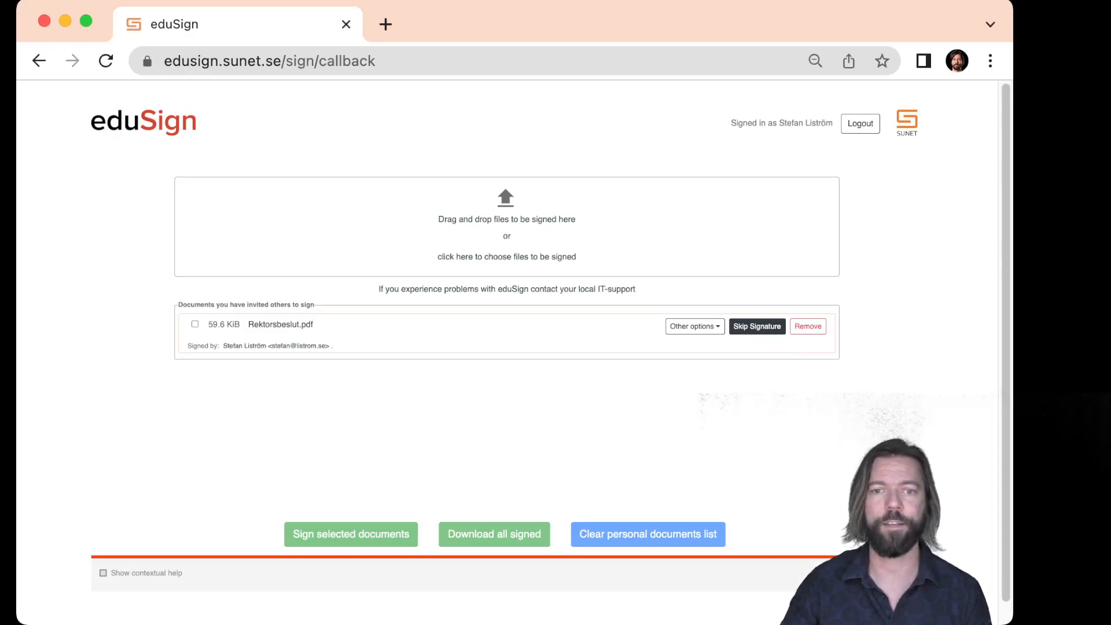
Skip adding your own signature to Rektorsbeslut.pdf and check which other options the document offers
click(758, 327)
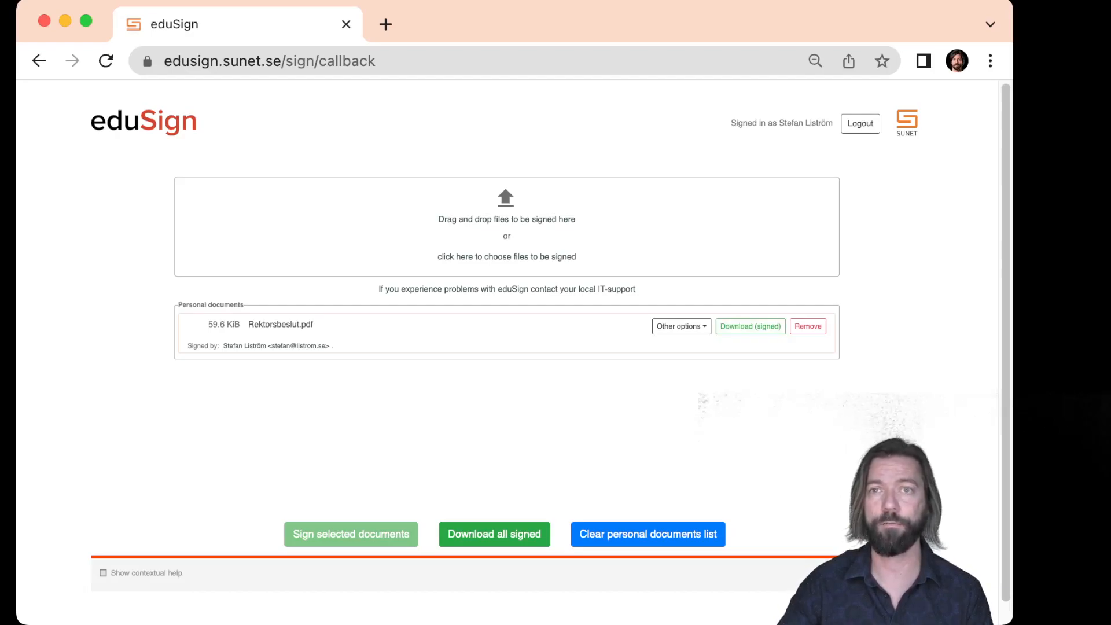
click(682, 326)
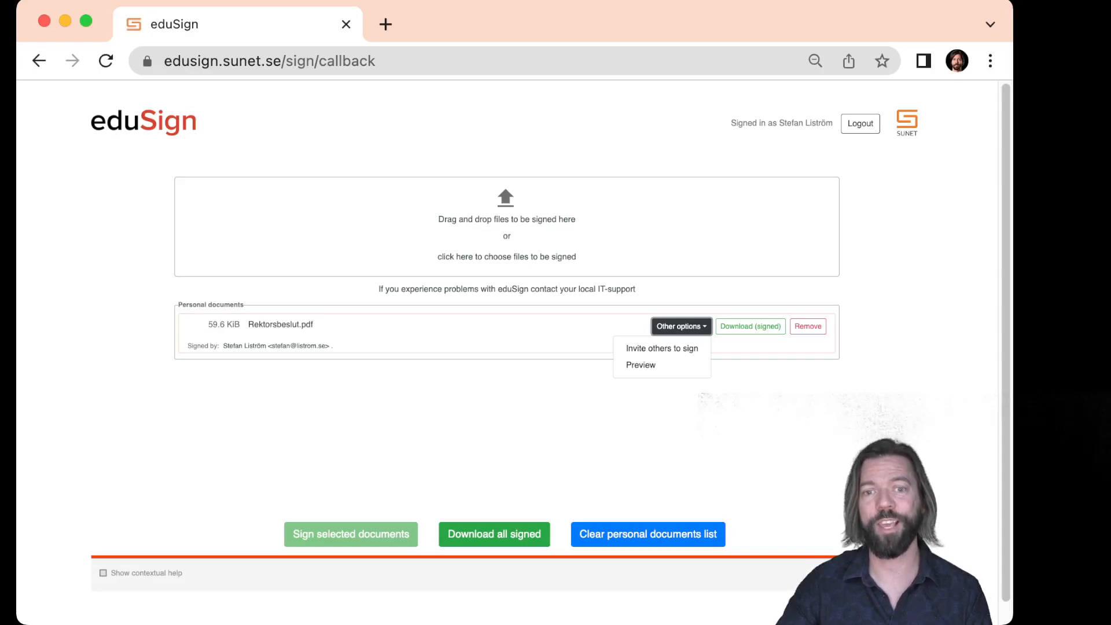
click(578, 399)
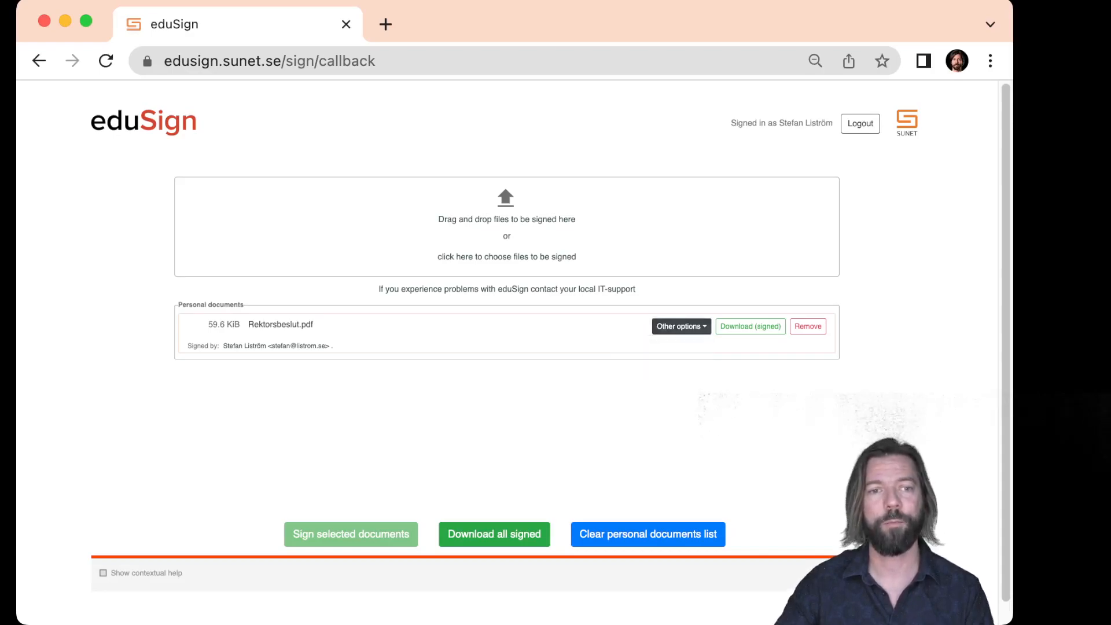